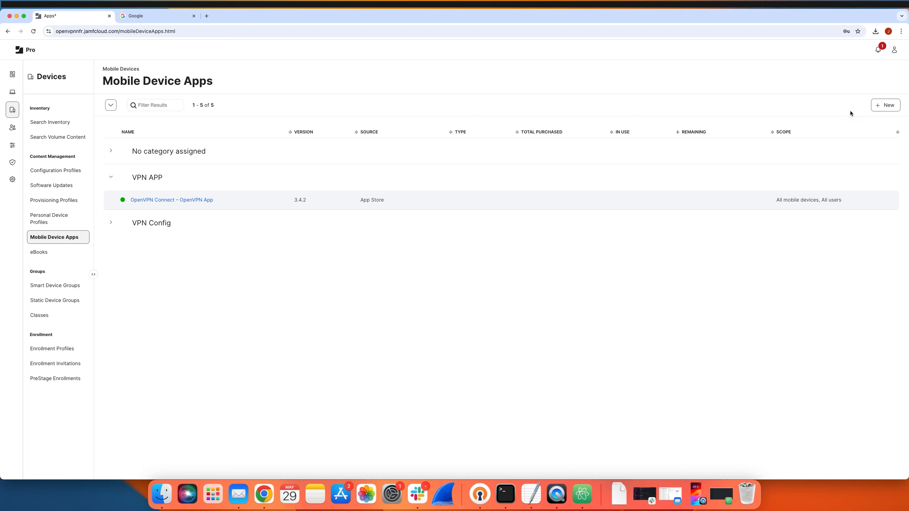
Create a new mobile device app of the App Store type by searching for OpenVPN Connect and adding the OpenVPN Inc. iPad app.
click(880, 108)
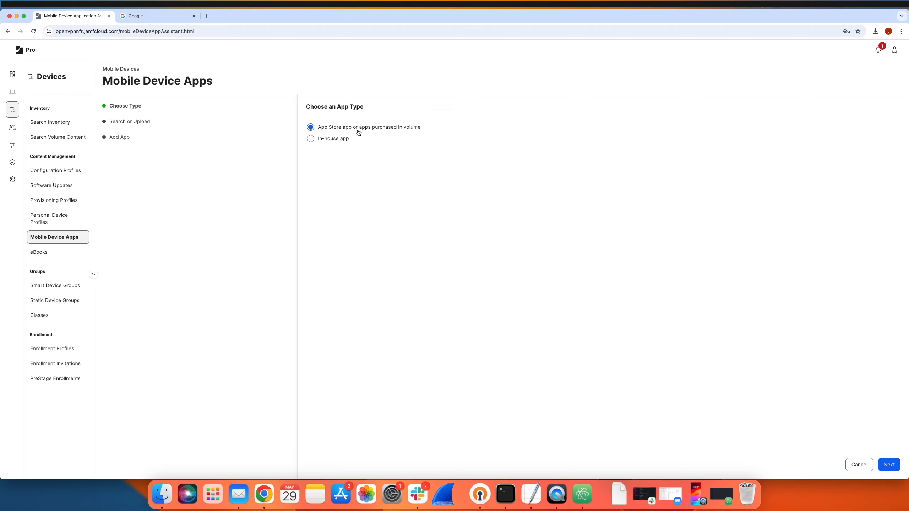
key(Return)
text(OpenVPN Connect)
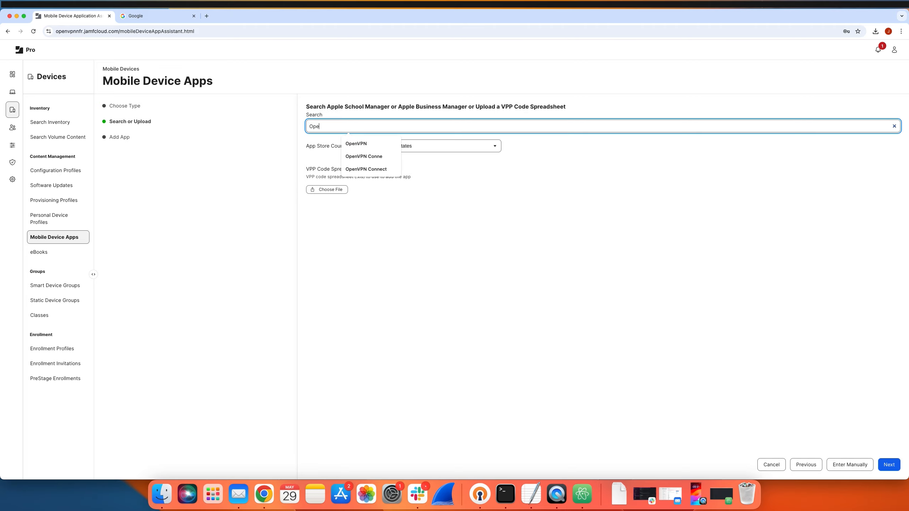
key(Return)
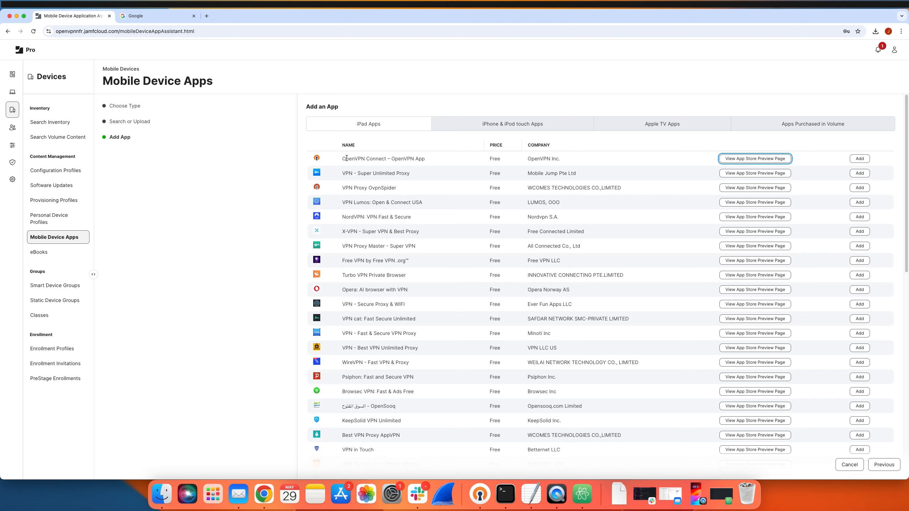
drag(346, 159, 425, 159)
click(865, 160)
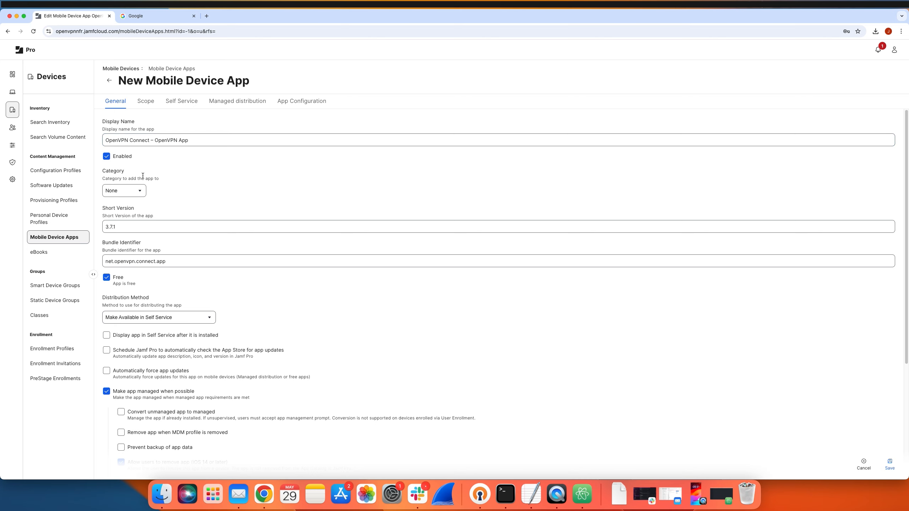
Set the app's category to VPN APP and its distribution method to Install Automatically/Prompt Users to Install.
click(137, 191)
click(133, 200)
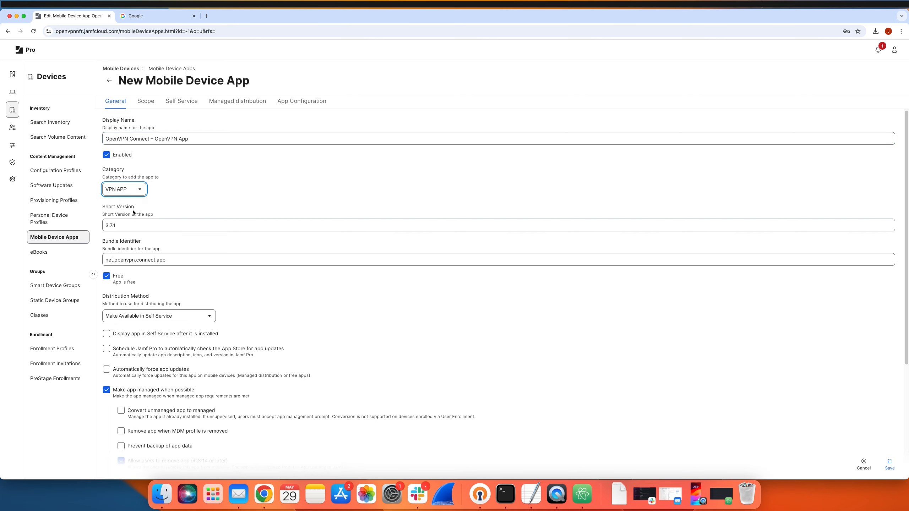
scroll(132, 220, down, 3)
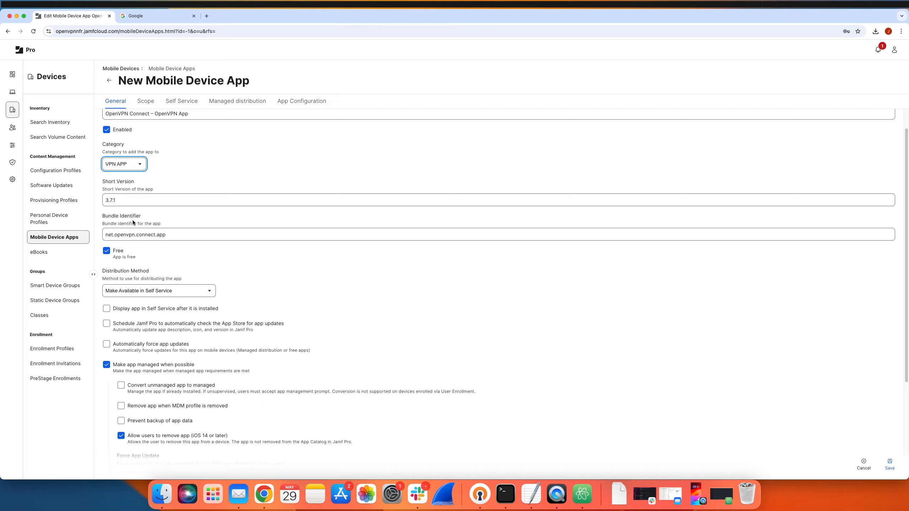
double_click(104, 213)
click(178, 230)
scroll(178, 228, down, 2)
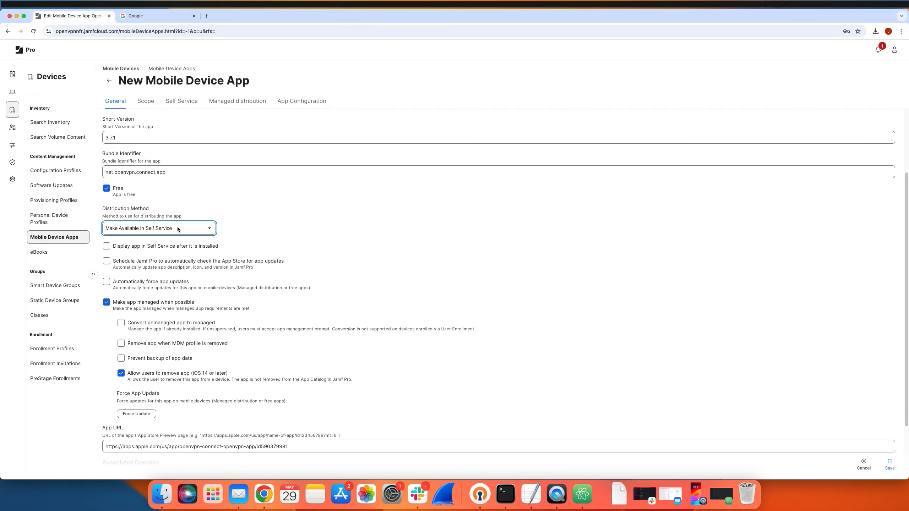
click(204, 228)
click(204, 228)
click(137, 221)
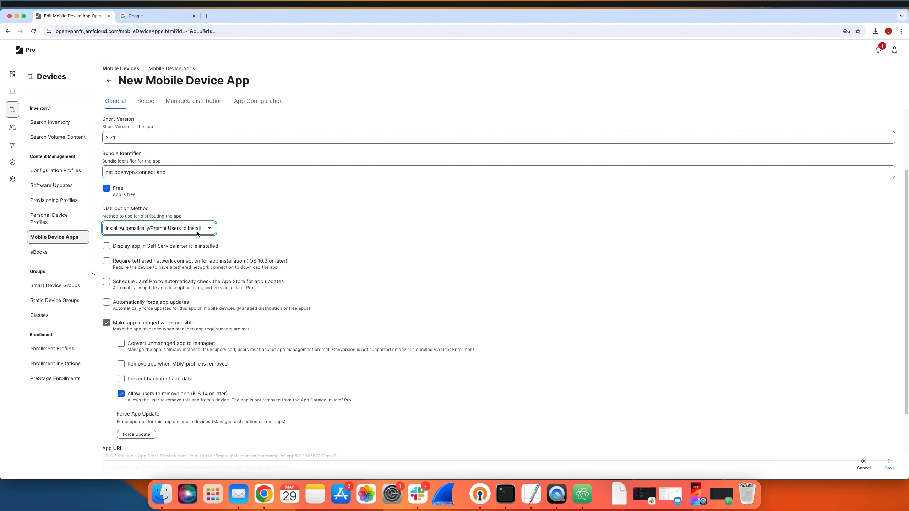
scroll(216, 235, down, 2)
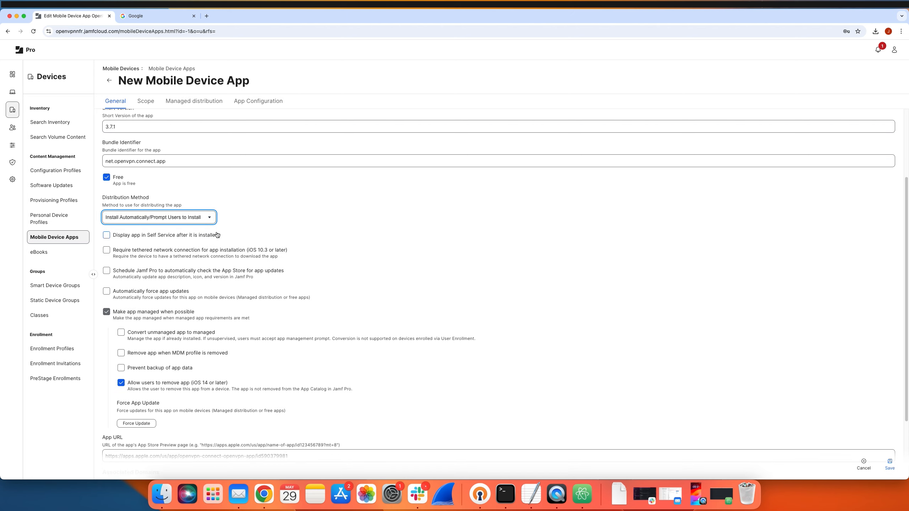
scroll(215, 235, down, 1)
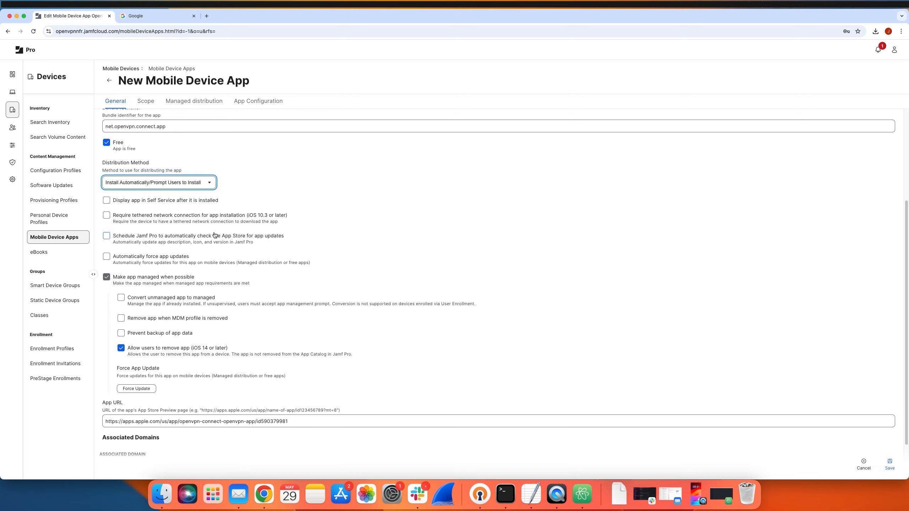
Scope the app to All Mobile Devices and All Users, and open its App Configuration preferences.
click(143, 107)
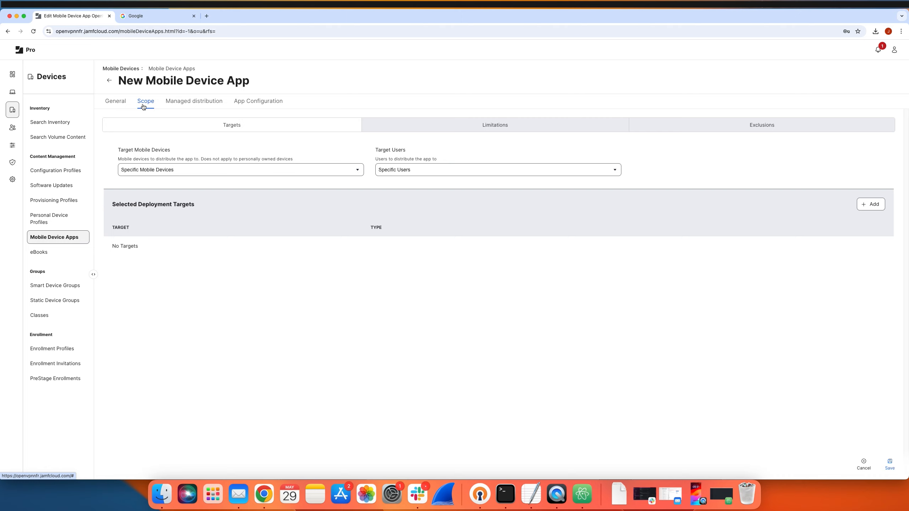
click(240, 170)
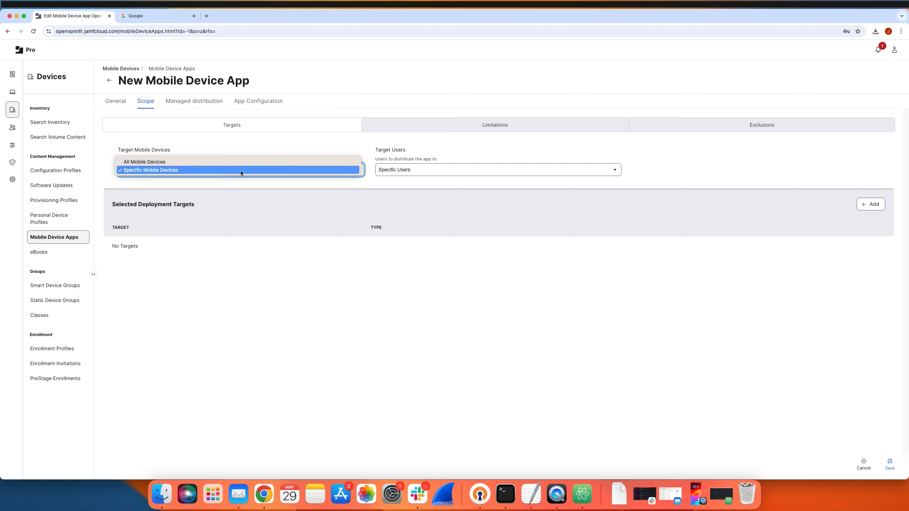
click(224, 162)
click(415, 169)
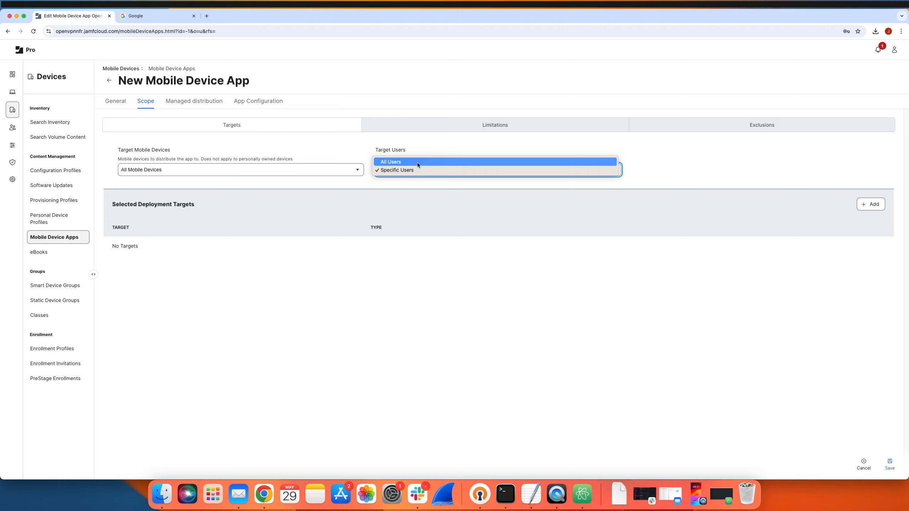
click(417, 162)
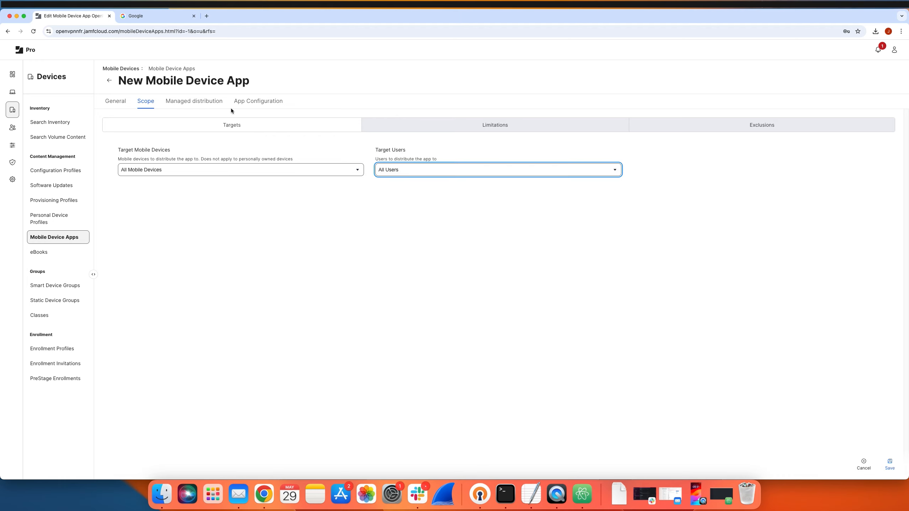
click(260, 101)
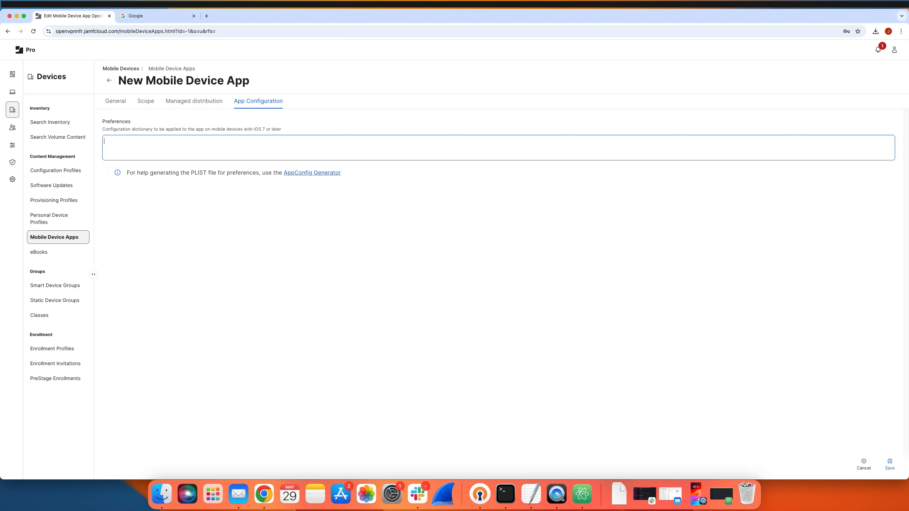
Search Google for "Openvpn connect global config ios" and open OpenVPN's Global Configuration File Support for iOS article.
click(154, 16)
click(458, 178)
text(Openvpn)
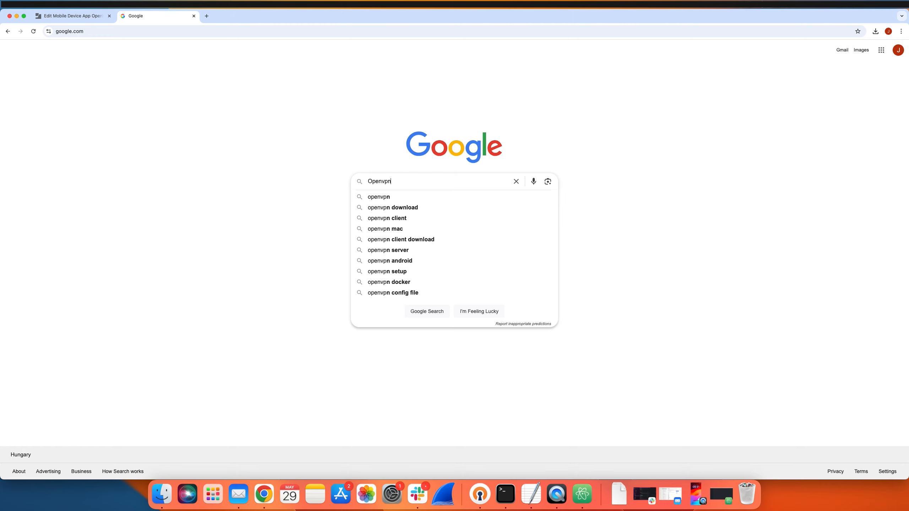
text( connect global config ios)
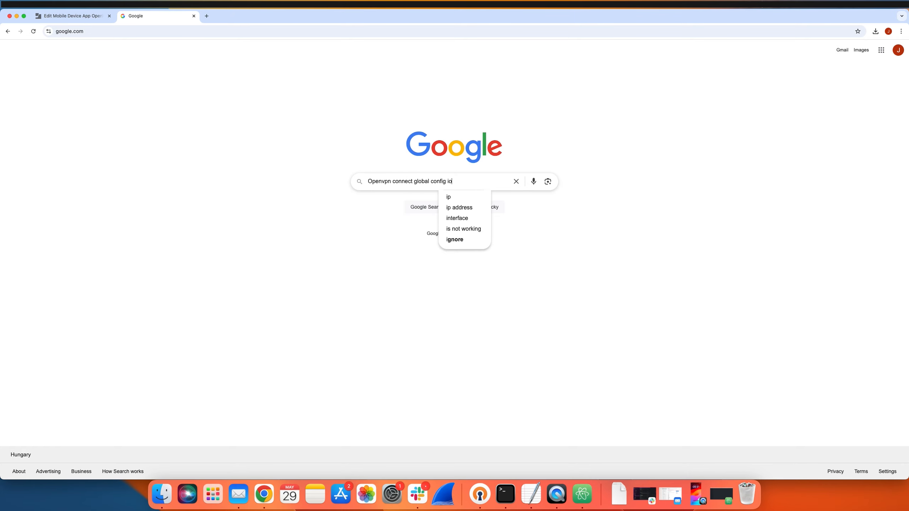
key(Return)
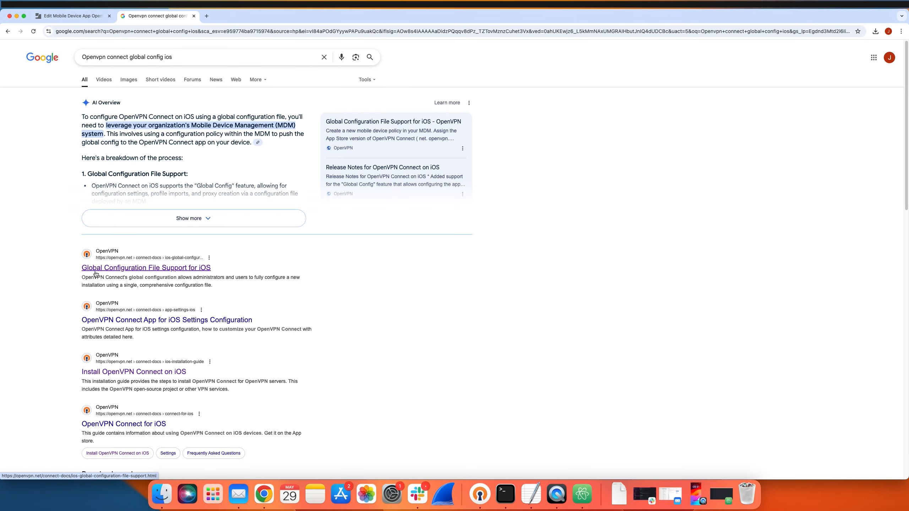
click(93, 271)
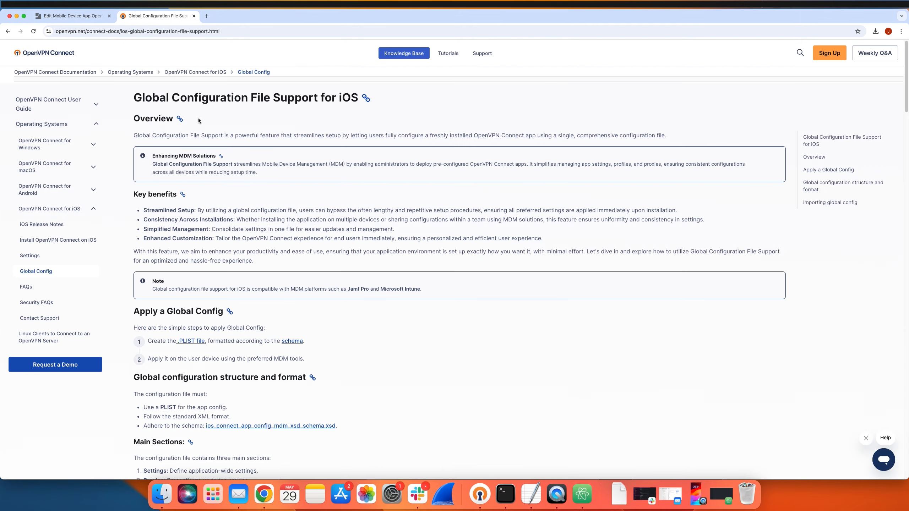
Copy the article's example config file for iOS and paste it into the untitled file in the Atom text editor.
scroll(301, 158, down, 20)
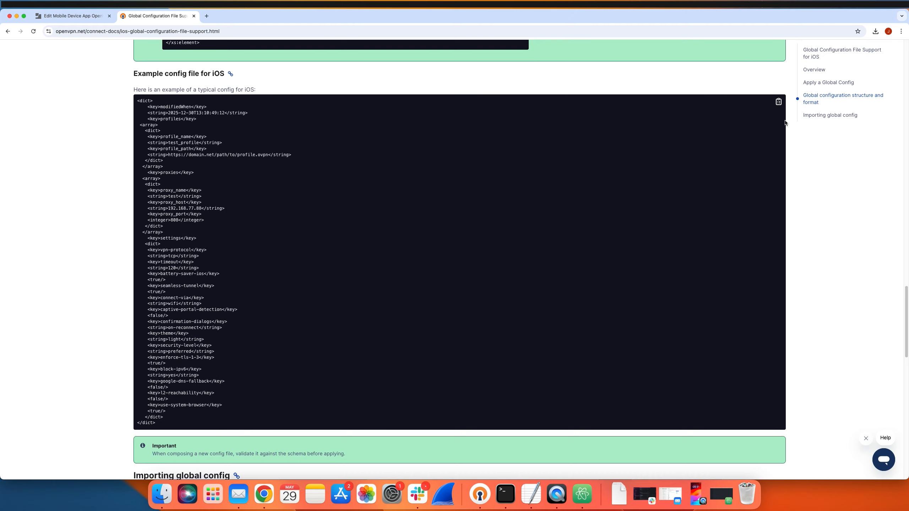
click(778, 103)
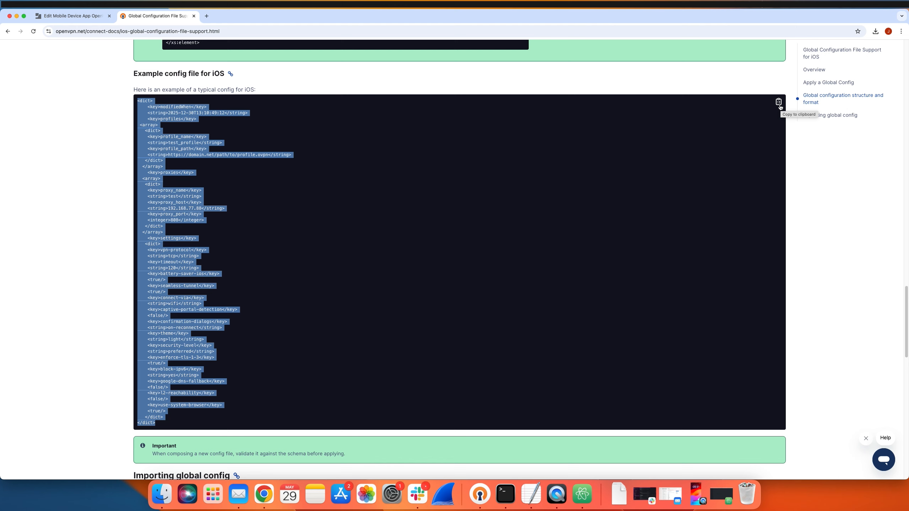
click(582, 494)
key(super+v)
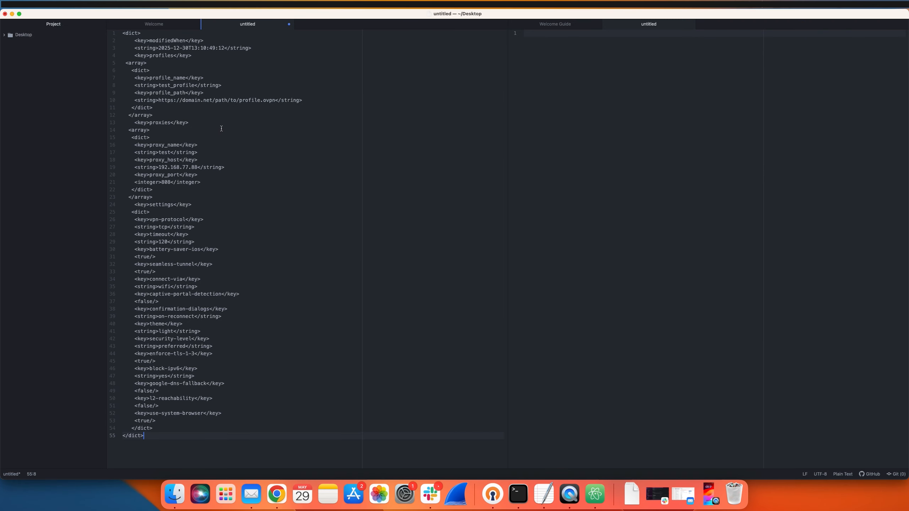
Set the year in the config's modifiedWhen value to 2024.
drag(136, 41, 236, 49)
click(240, 54)
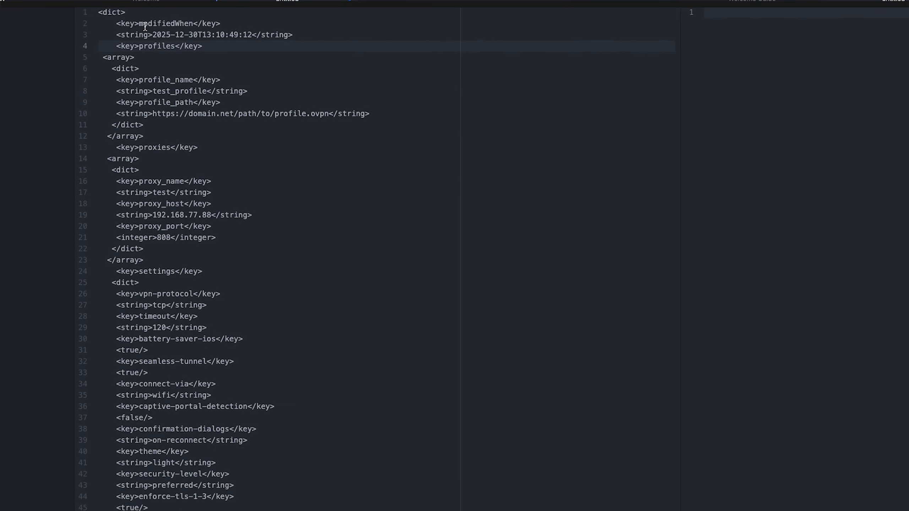
drag(139, 25, 184, 27)
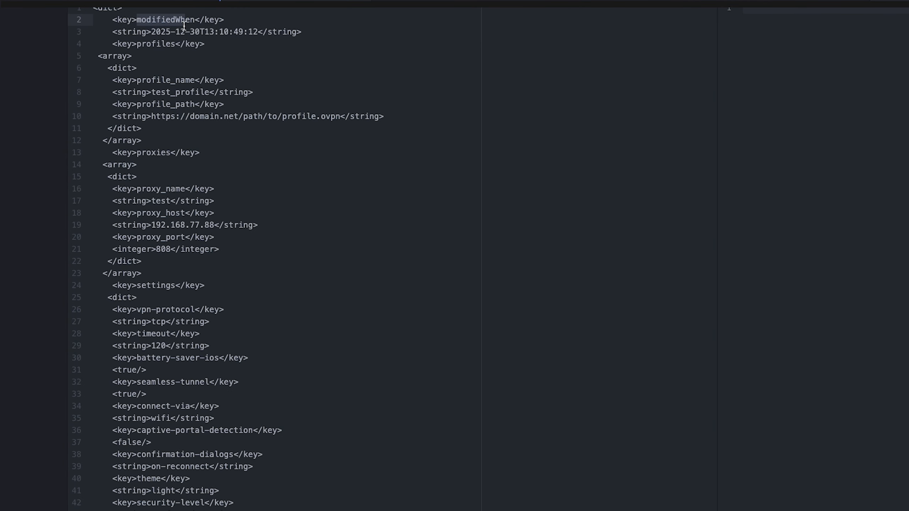
click(197, 36)
click(169, 33)
key(BackSpace)
text(4)
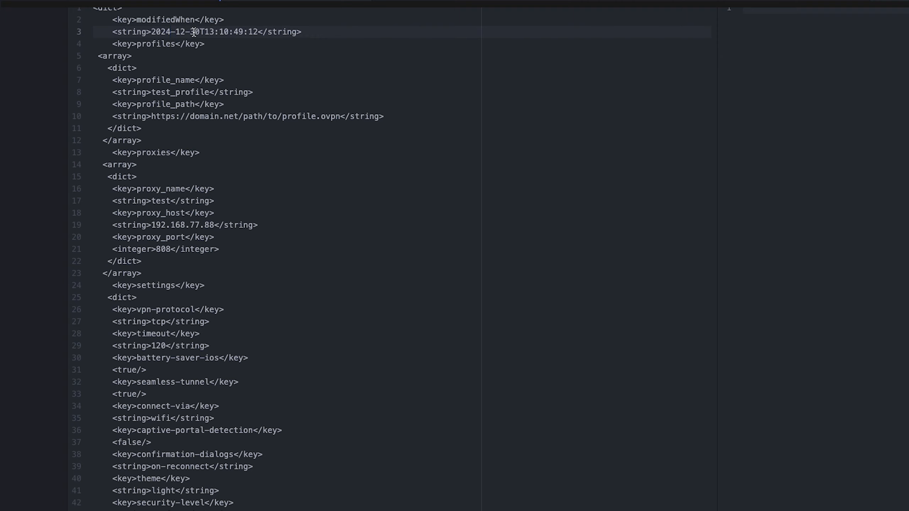
Set the month and day in the config's modifiedWhen value to 05-29.
drag(301, 31, 104, 23)
click(104, 22)
click(182, 32)
key(BackSpace)
key(BackSpace)
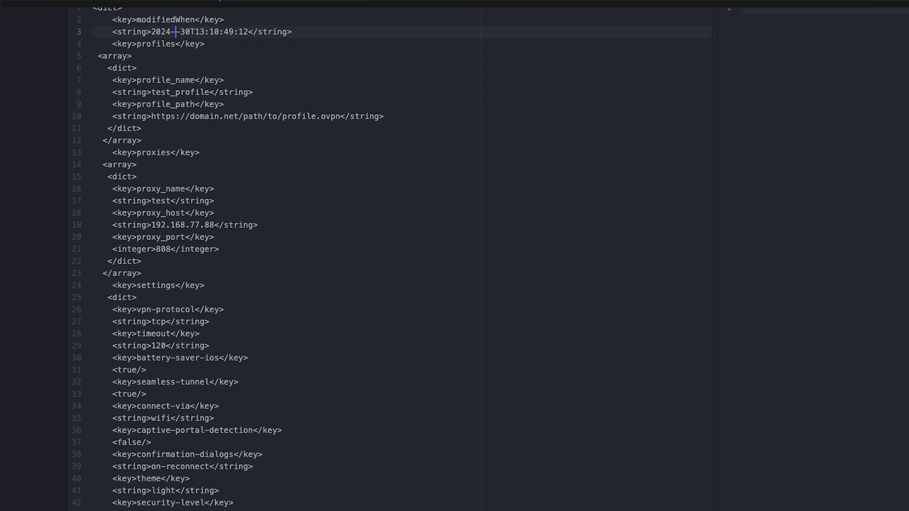
text(05)
drag(190, 31, 199, 31)
text(29)
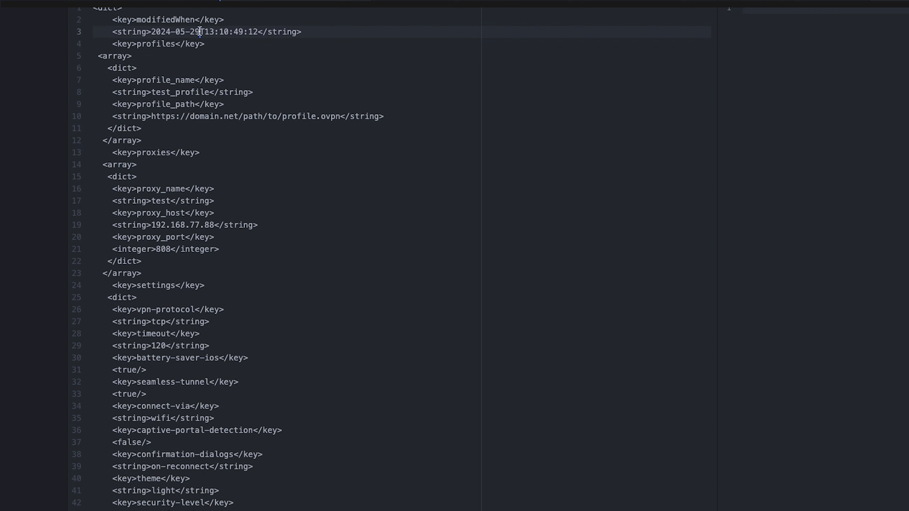
Replace the placeholder profile_path URL with the copied web address of the hosted .ovpn profile.
scroll(111, 79, down, 1)
click(111, 78)
mouse_move(111, 79)
mouse_down()
mouse_move(227, 94)
mouse_move(112, 79)
mouse_up()
click(240, 94)
click(113, 79)
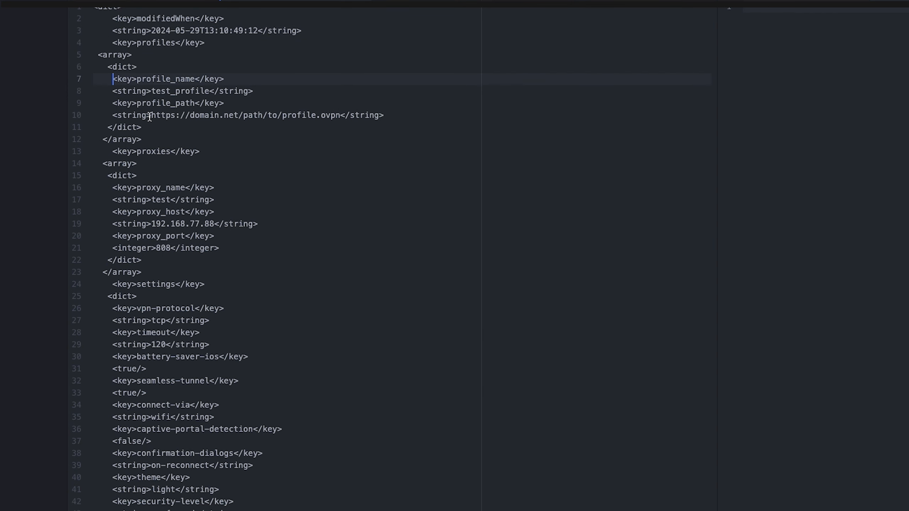
drag(151, 116, 340, 116)
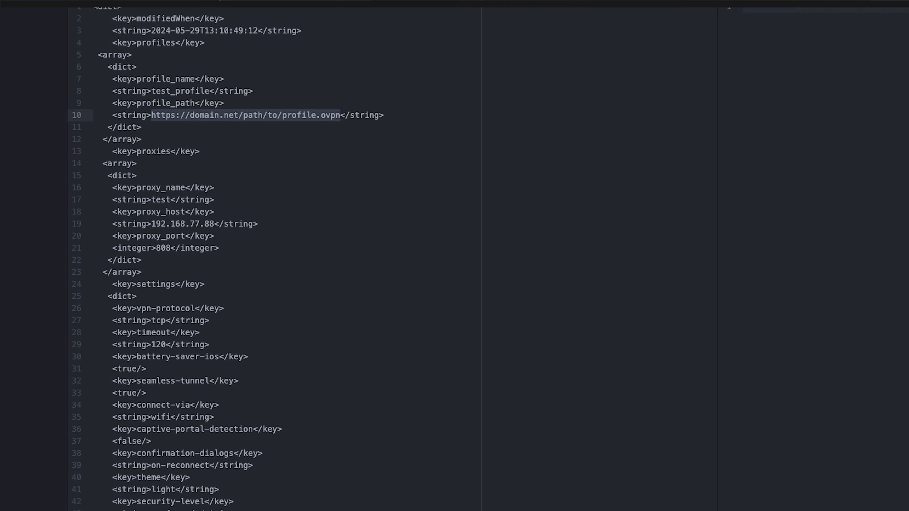
key(ctrl+v)
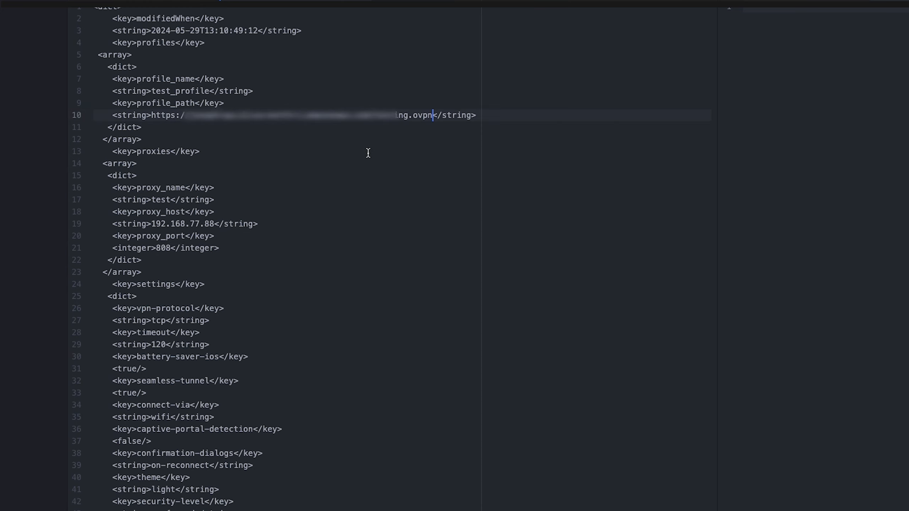
Review the profile path, the proxies section with its name, host and port, and the settings section of the config.
click(368, 153)
double_click(132, 113)
click(213, 139)
click(233, 157)
drag(105, 150, 204, 156)
click(227, 161)
drag(103, 187, 147, 201)
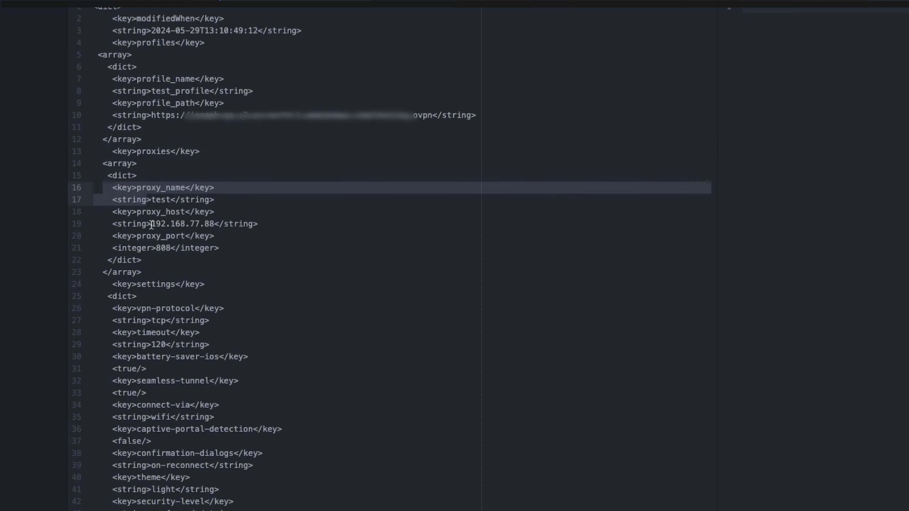
click(142, 214)
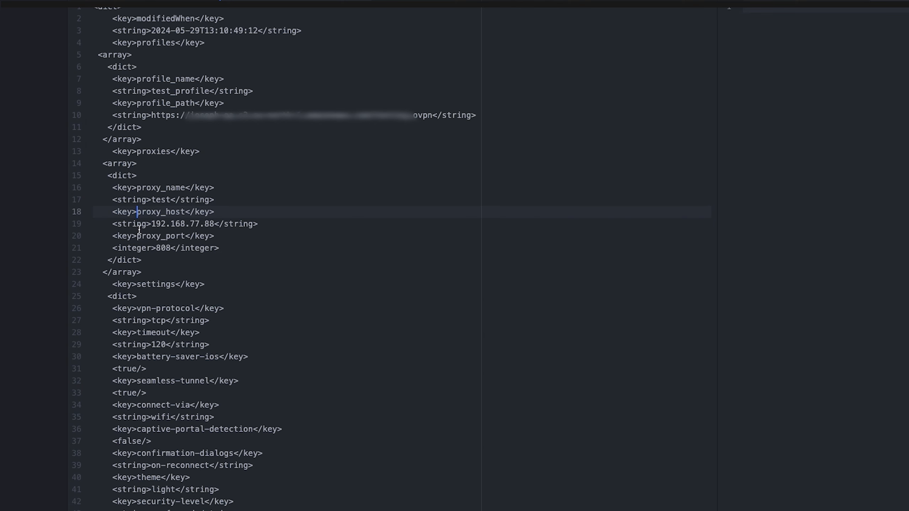
drag(122, 285, 206, 286)
click(205, 287)
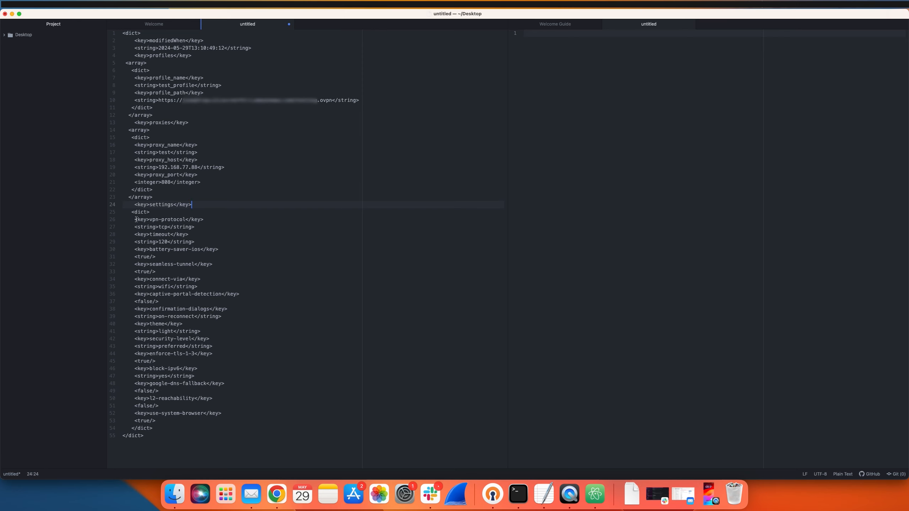
drag(136, 220, 193, 438)
click(193, 438)
Copy the entire edited config and paste it into the new app's App Configuration preferences in Jamf Pro.
key(super+a)
key(super+c)
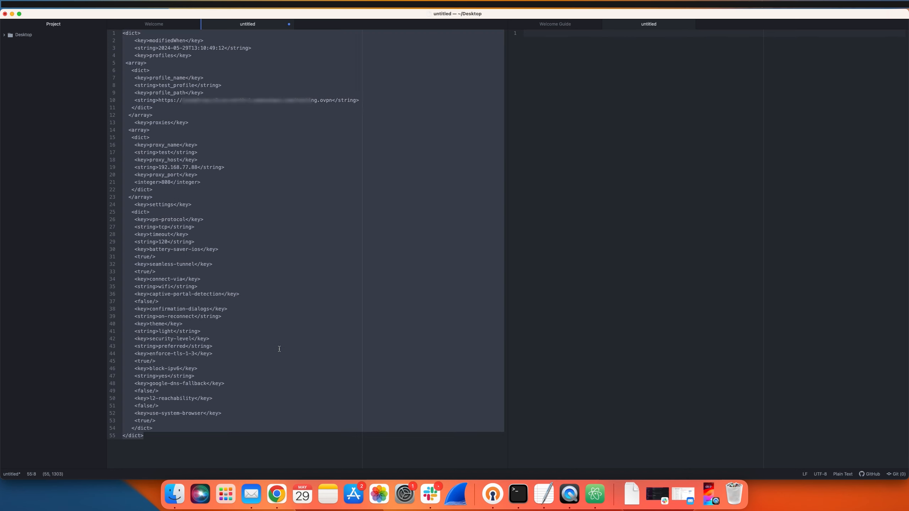
click(277, 494)
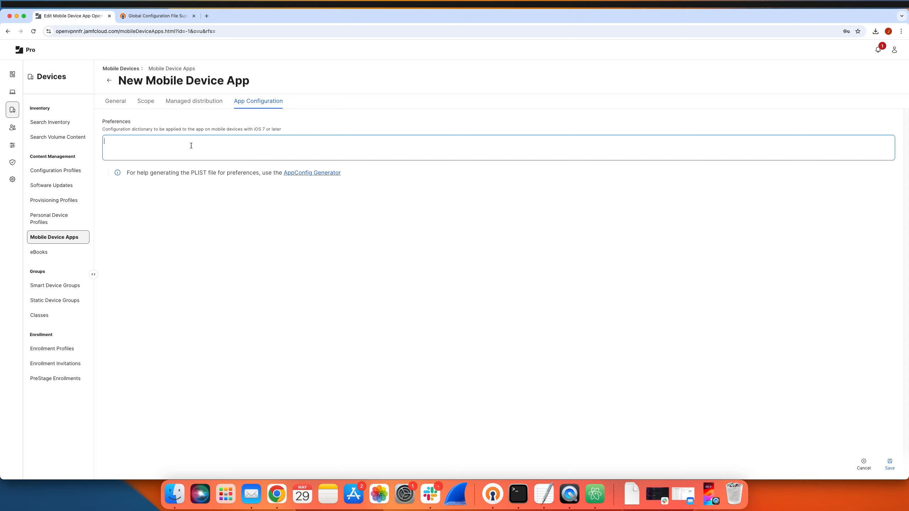
key(super+v)
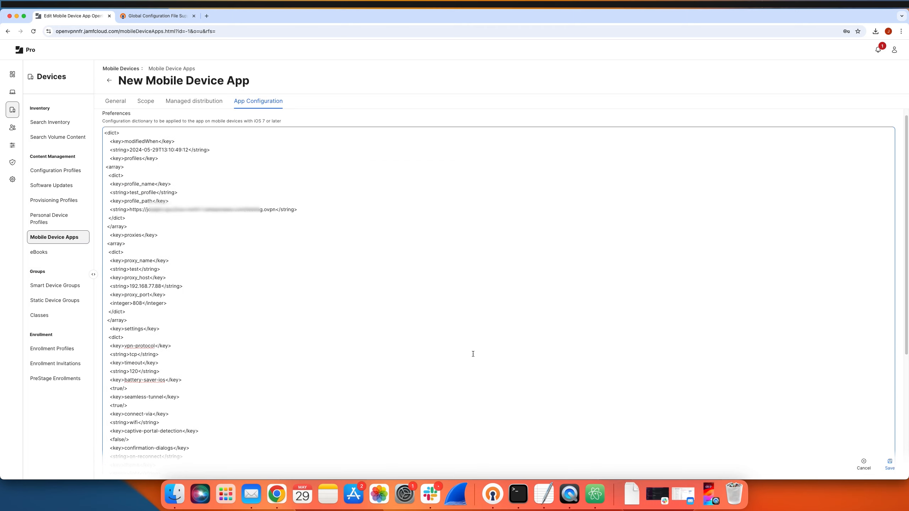
Save the new OpenVPN Connect app with its configuration and return to the Mobile Device Apps list.
click(890, 465)
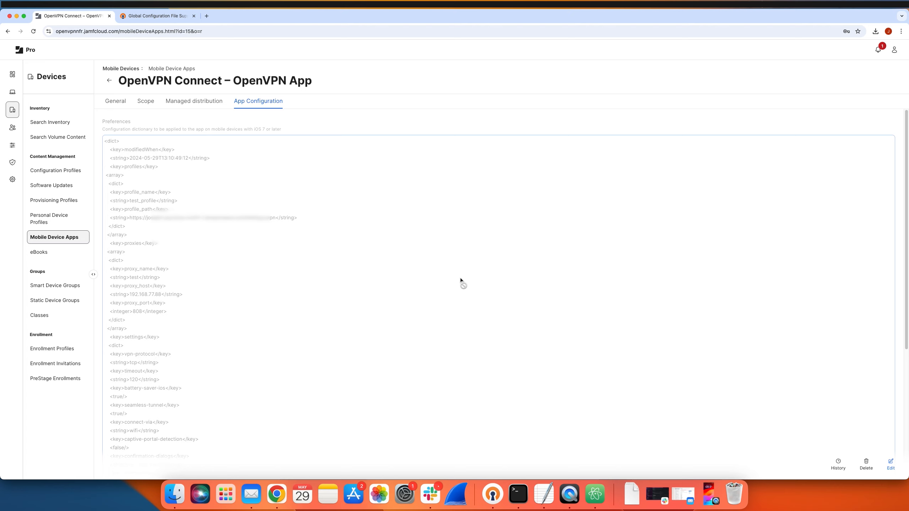
scroll(450, 302, up, 5)
click(125, 70)
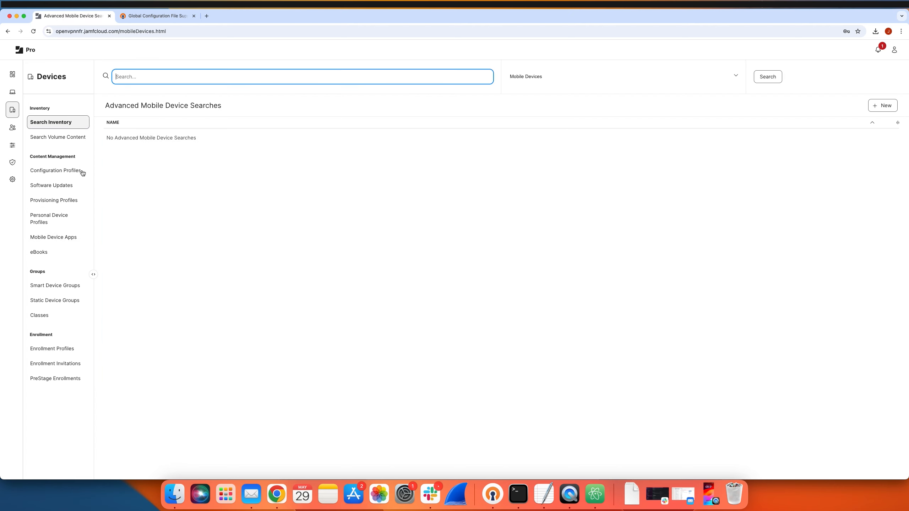
click(60, 237)
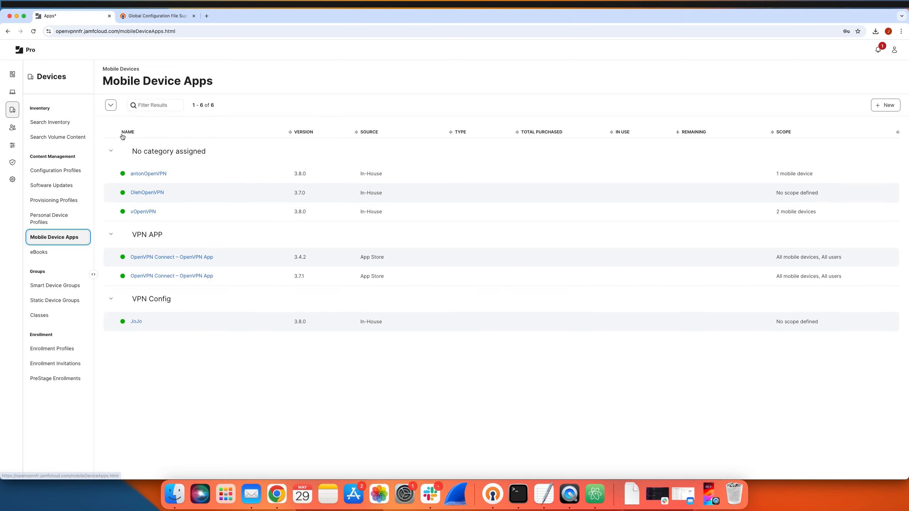
Collapse the No category assigned and VPN Config groups and check the newly added OpenVPN Connect entry's name and version under VPN APP.
click(111, 151)
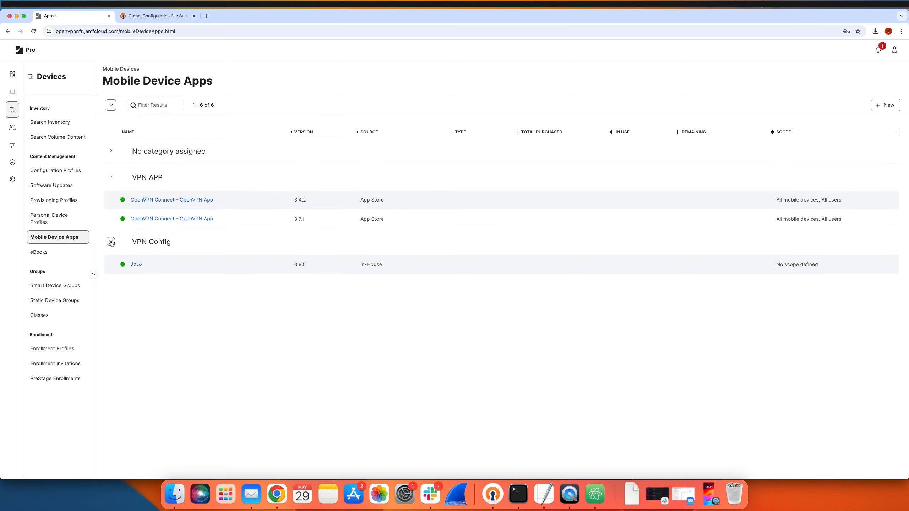
click(111, 242)
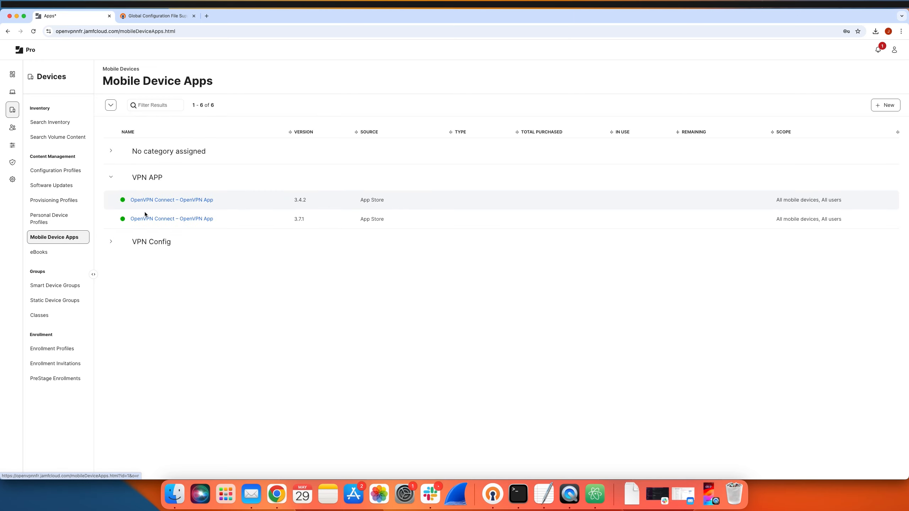
drag(221, 218, 126, 219)
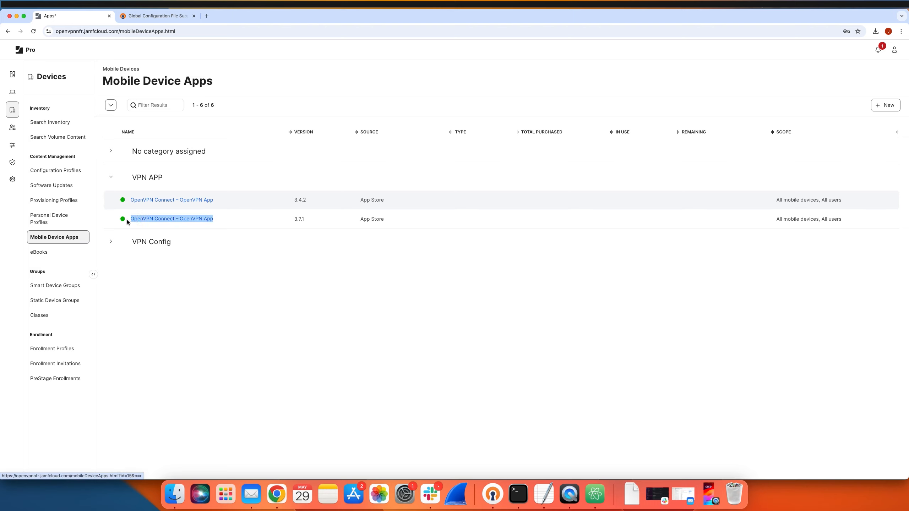
click(311, 221)
drag(299, 221, 294, 219)
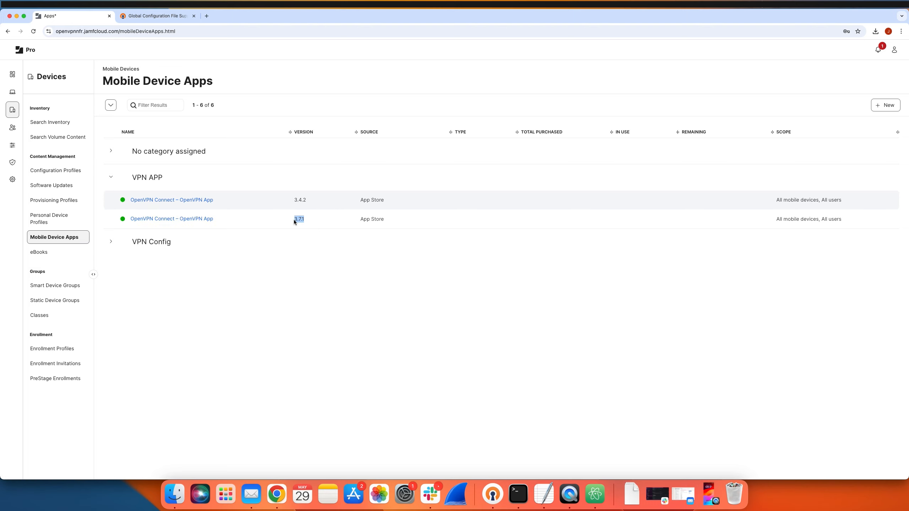
click(356, 219)
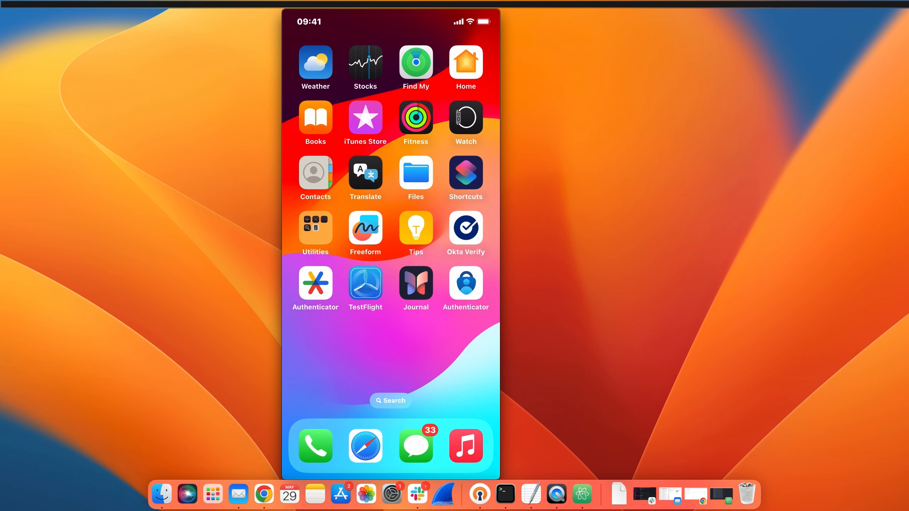
On the iPhone, open the Jamf enrollment page in Safari and enroll the device with the assigned user left blank.
click(366, 446)
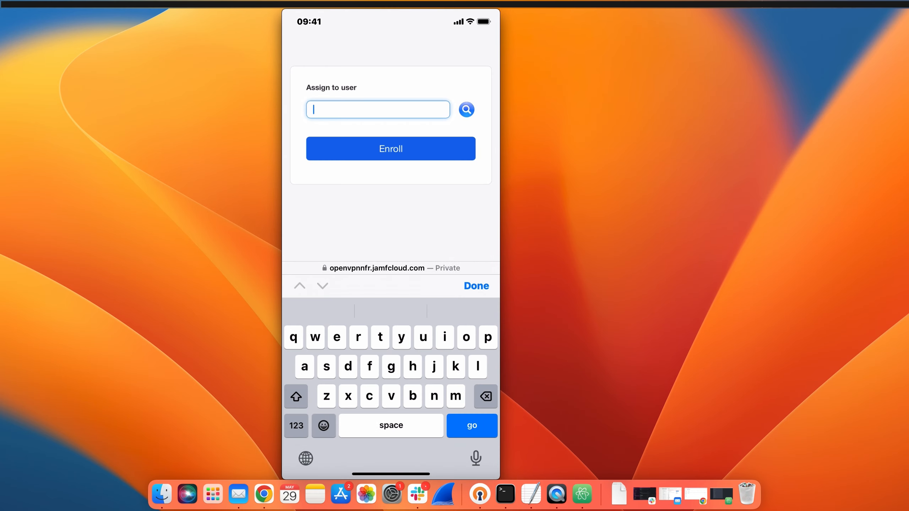
click(390, 148)
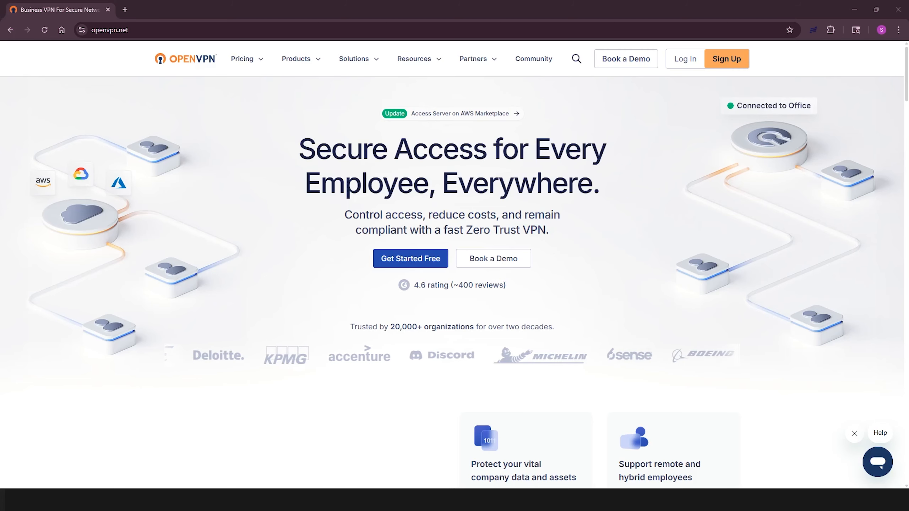
Show the available resources on the openvpn.net website.
click(439, 61)
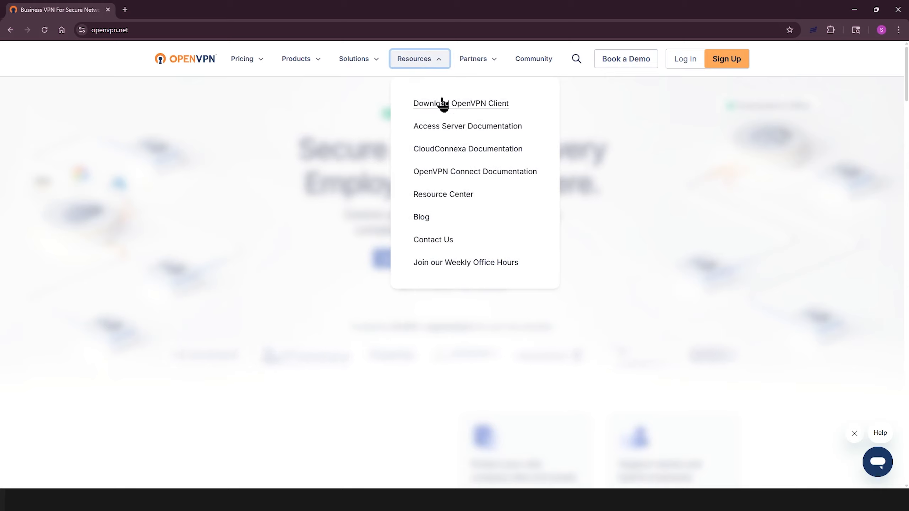